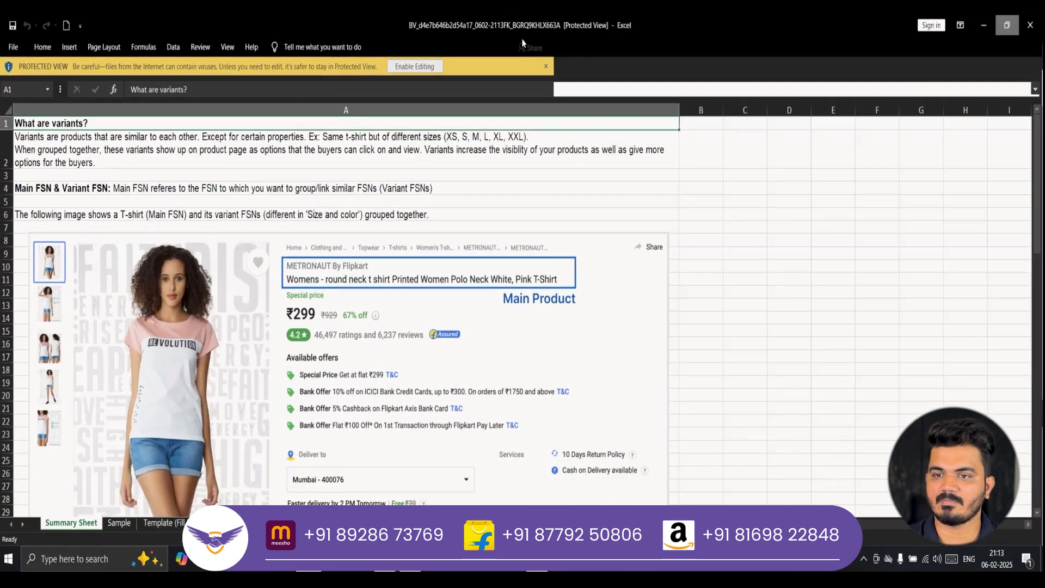
- Enable editing of the variant workbook and review the Summary Sheet's colour and size variant example, then the Sample sheet
{"action": "left_click", "coordinate": [413, 63]}
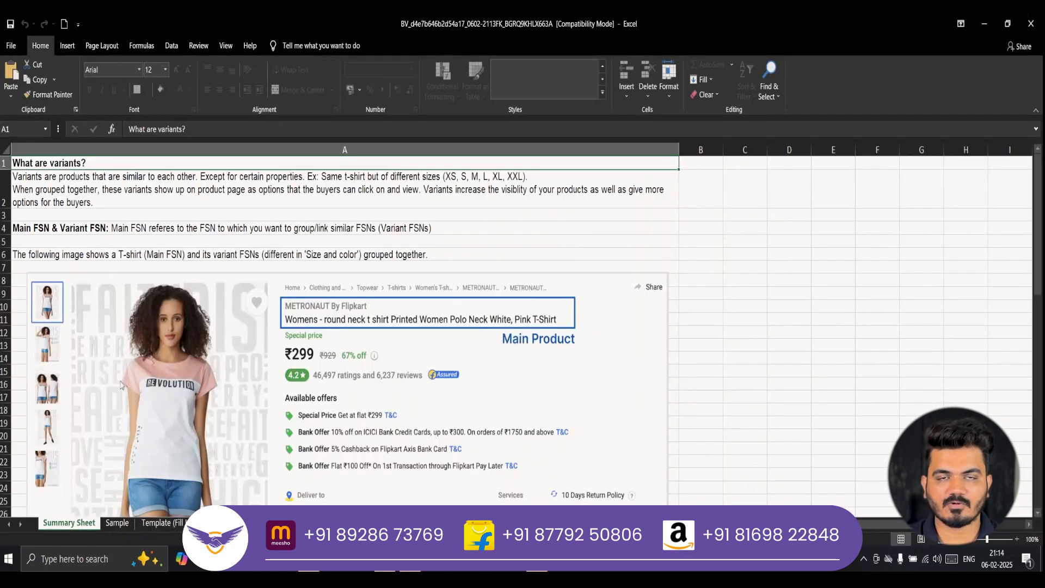
{"action": "scroll", "coordinate": [289, 322], "scroll_direction": "down", "scroll_amount": 2}
{"action": "scroll", "coordinate": [310, 330], "scroll_direction": "down", "scroll_amount": 5}
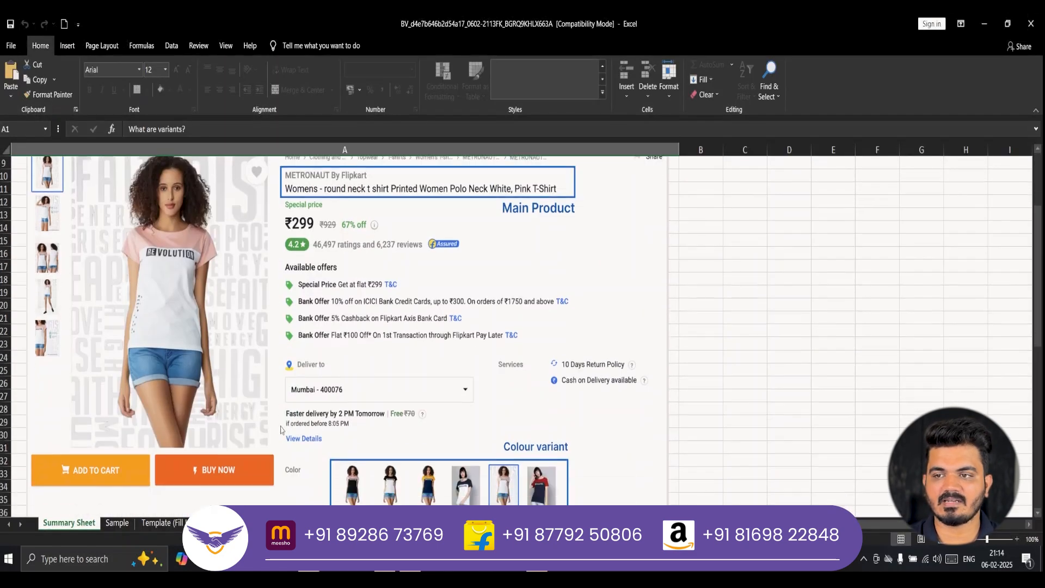
{"action": "scroll", "coordinate": [440, 376], "scroll_direction": "up", "scroll_amount": 1}
{"action": "scroll", "coordinate": [440, 376], "scroll_direction": "up", "scroll_amount": 1}
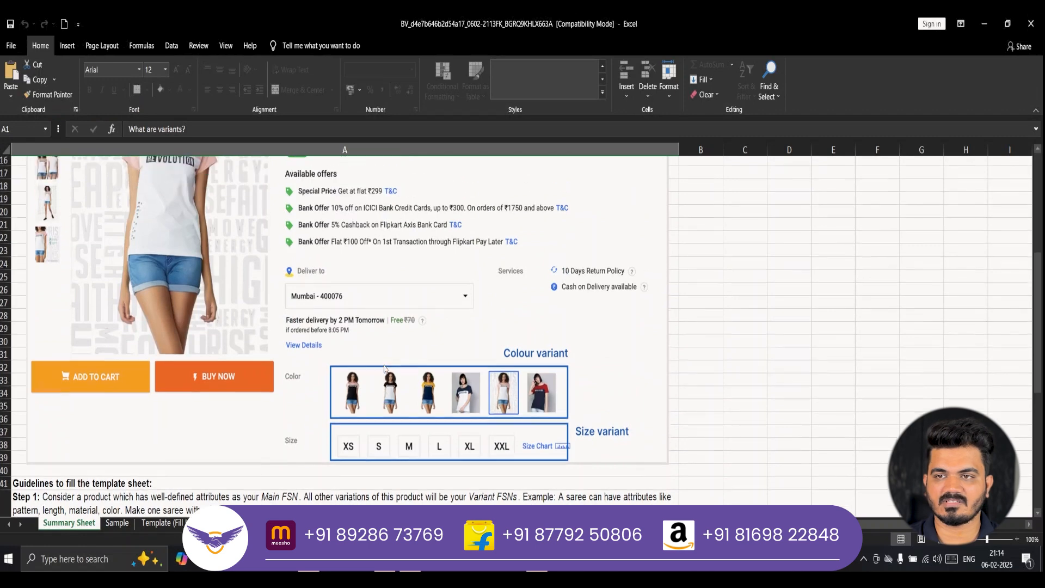
{"action": "scroll", "coordinate": [359, 388], "scroll_direction": "up", "scroll_amount": 1}
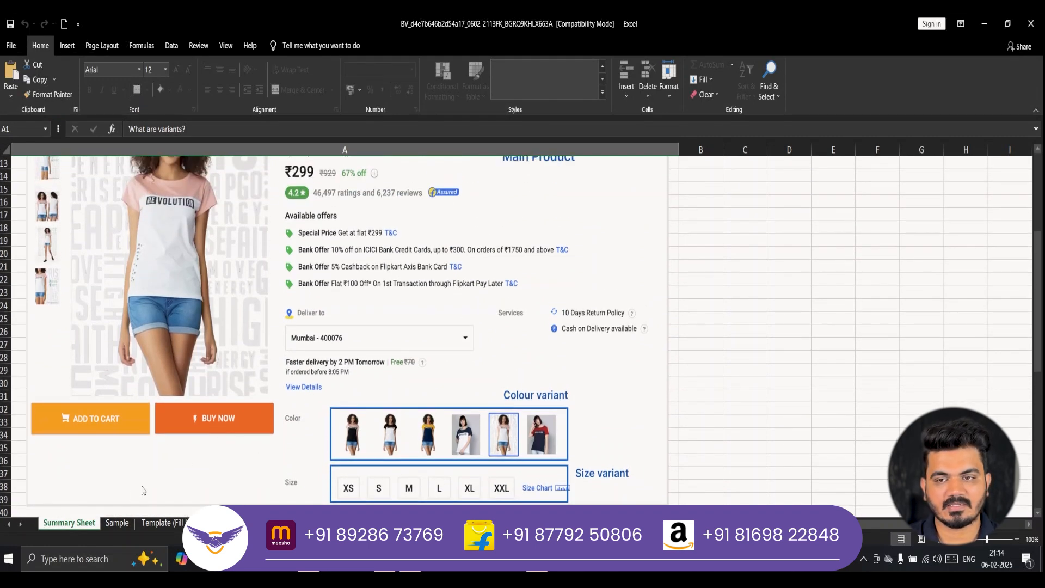
{"action": "left_click", "coordinate": [117, 523]}
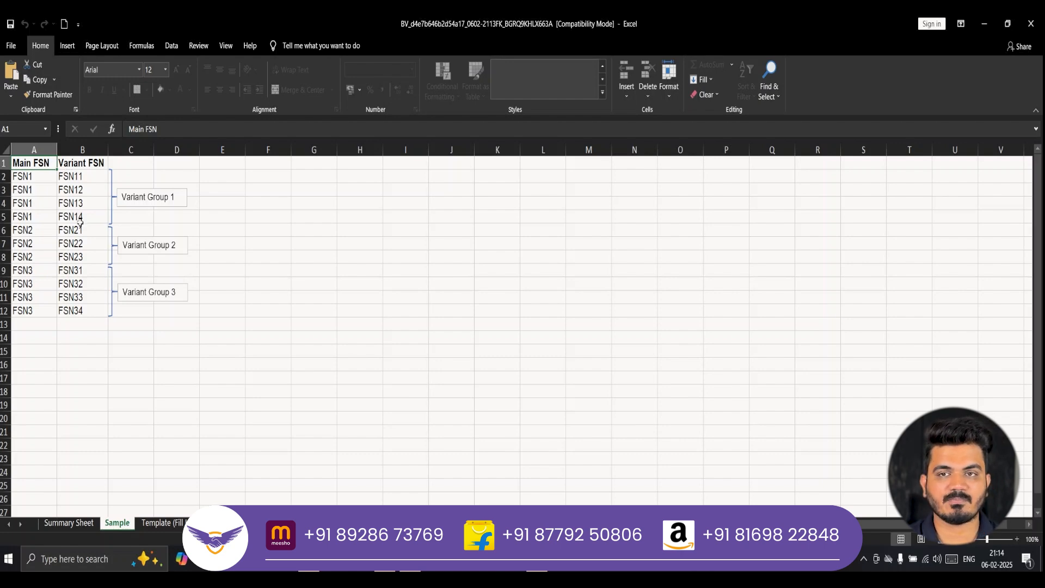
- Enter the Rugby-POLO-WHITE-M listing's FSN, TSHG62UXUFKDNWNZ, from Flipkart Seller Hub as the Main FSN in cell A2 of the Template sheet
{"action": "left_click", "coordinate": [165, 524]}
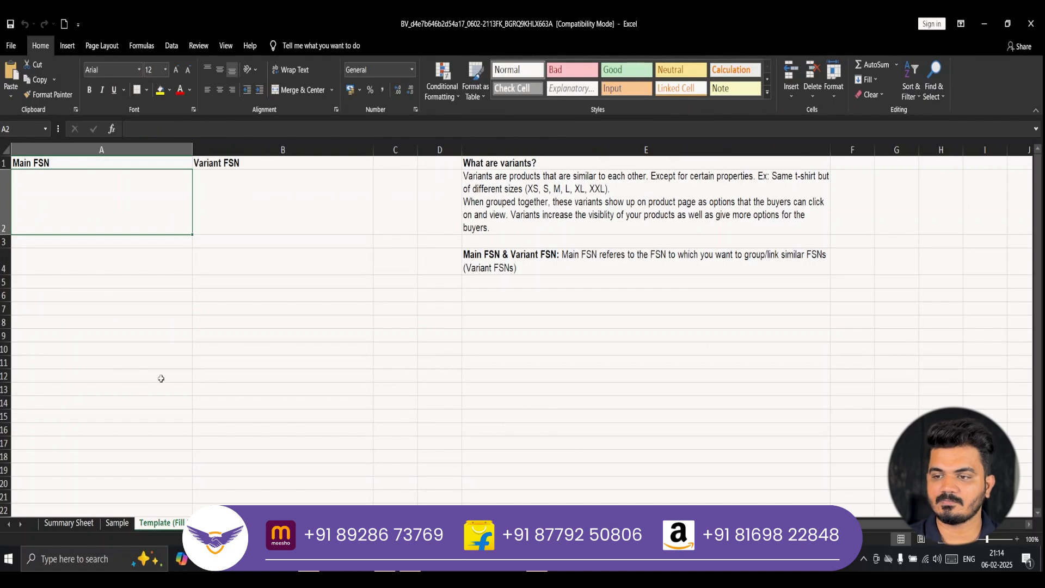
{"action": "left_click", "coordinate": [385, 559]}
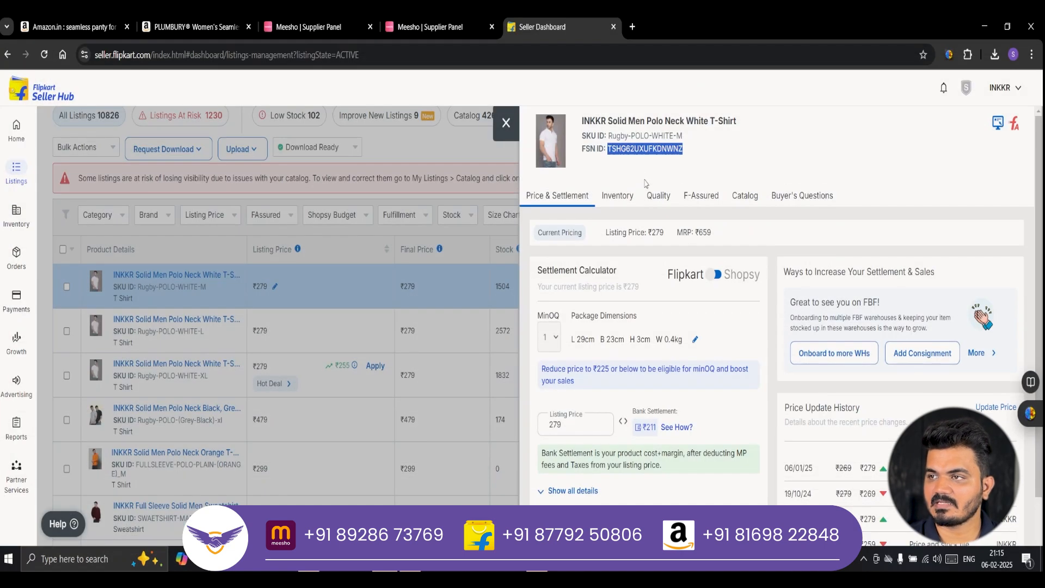
{"action": "right_click", "coordinate": [632, 154]}
{"action": "left_click", "coordinate": [652, 166]}
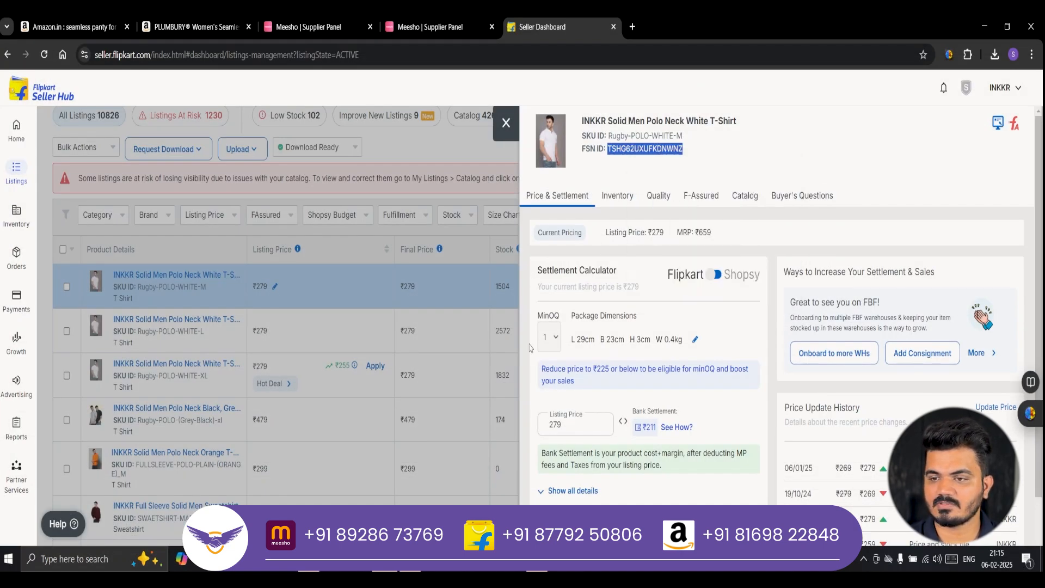
{"action": "key", "text": "alt+Tab"}
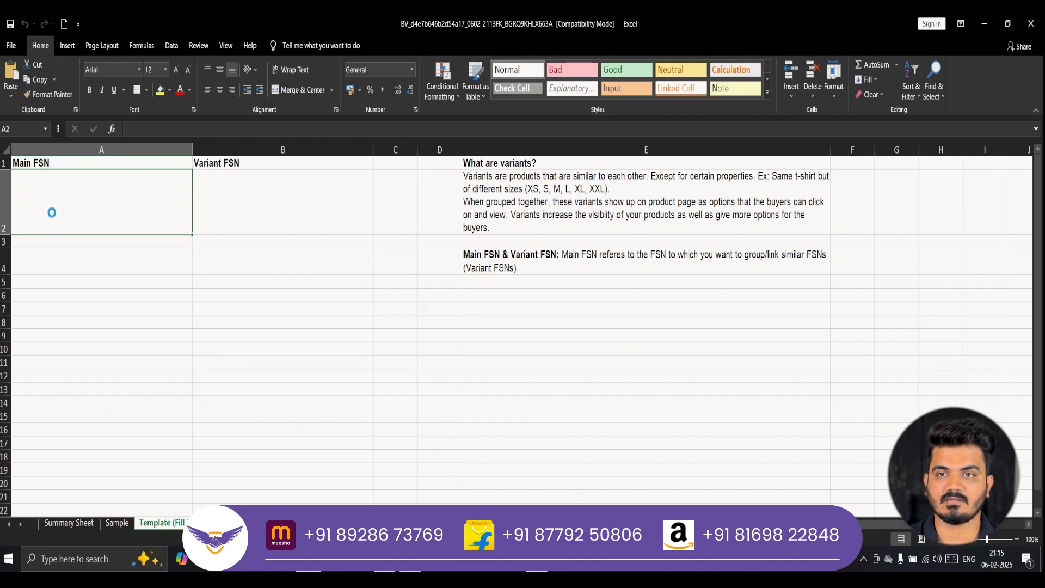
{"action": "type", "text": "TSHG62UXUFKDNWNZ"}
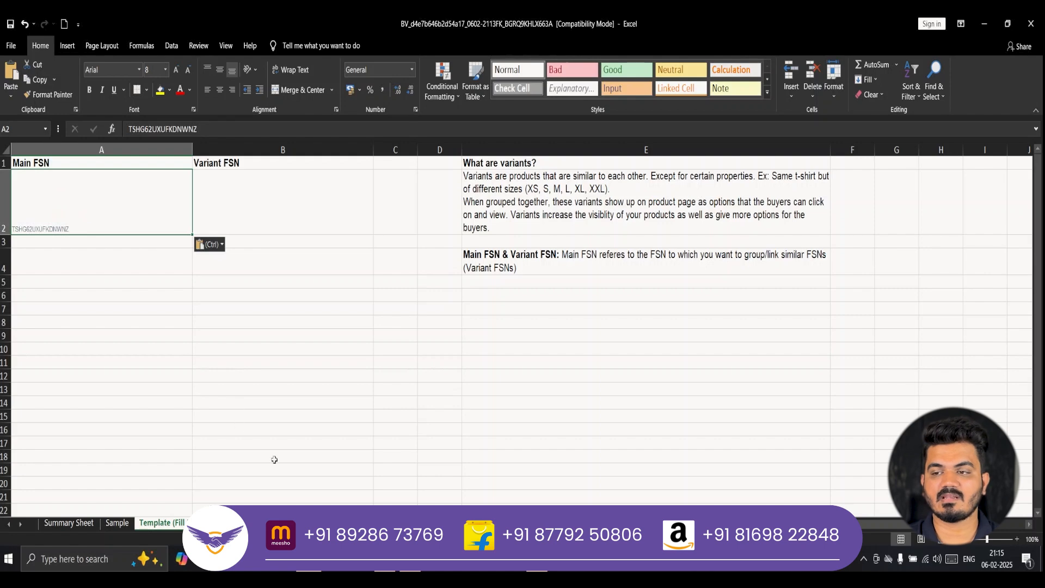
- Switch to Flipkart Seller Hub and copy the FSN ID of the Rugby-POLO-WHITE-L listing
{"action": "left_click", "coordinate": [385, 559]}
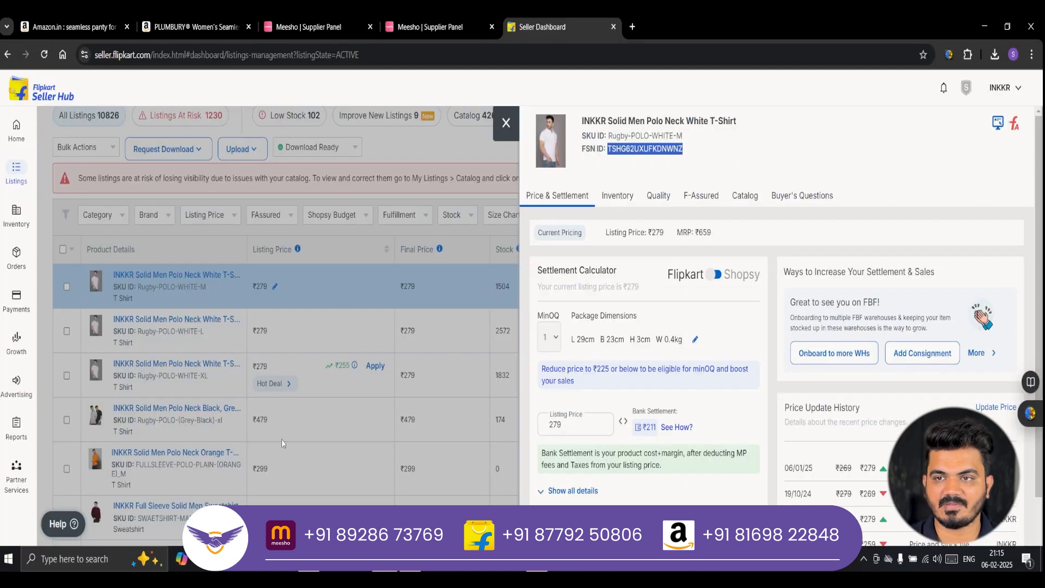
{"action": "left_click", "coordinate": [195, 354]}
{"action": "left_click", "coordinate": [197, 332]}
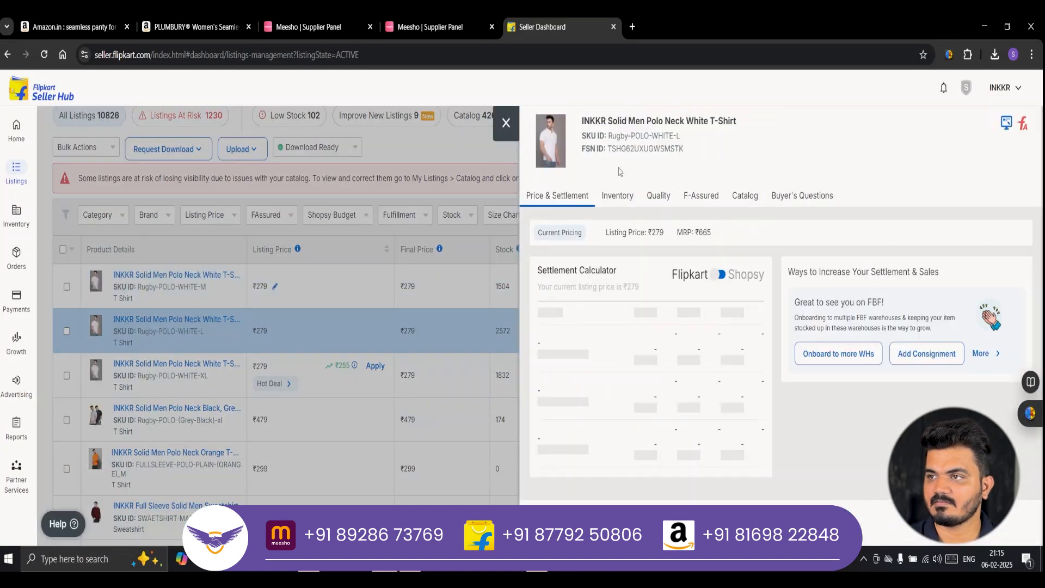
{"action": "double_click", "coordinate": [636, 149]}
{"action": "right_click", "coordinate": [634, 148]}
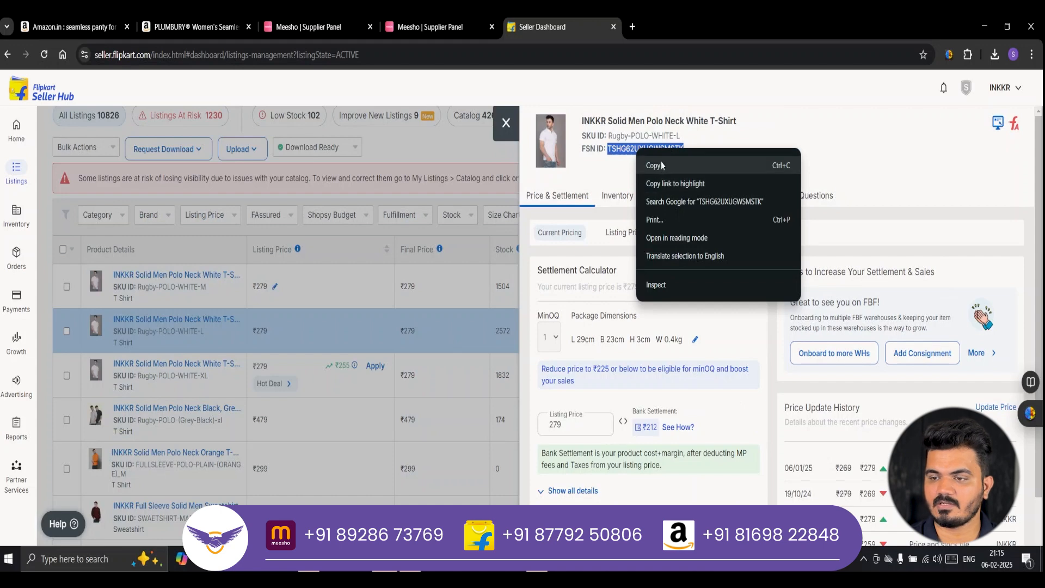
{"action": "left_click", "coordinate": [661, 164]}
- Paste the size L listing's FSN, TSHG62UXUGWSMSTK, as the Variant FSN in cell B2 of the template in Excel
{"action": "key", "text": "alt+Tab"}
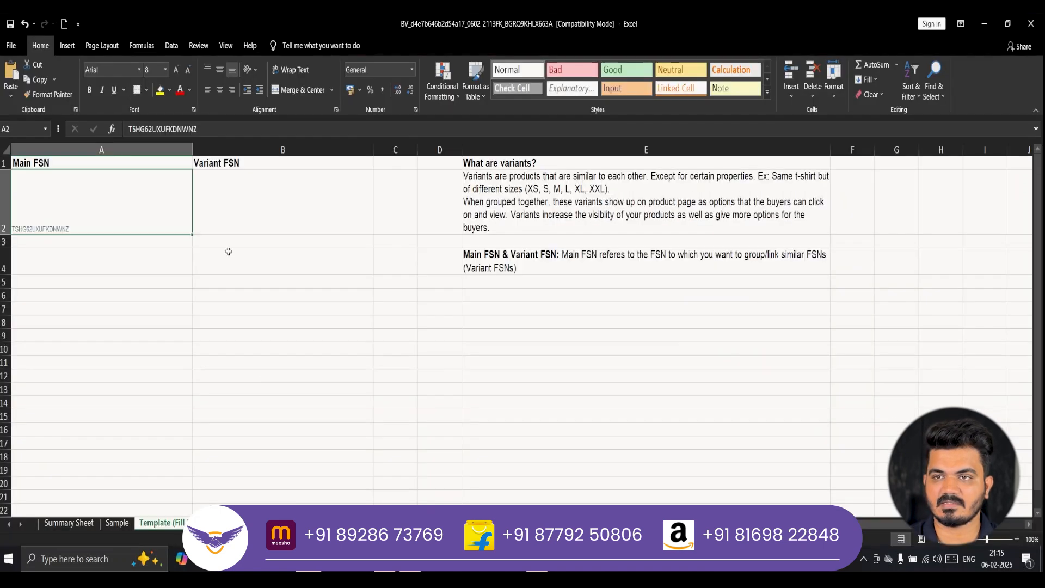
{"action": "left_click", "coordinate": [244, 211]}
{"action": "right_click", "coordinate": [246, 206]}
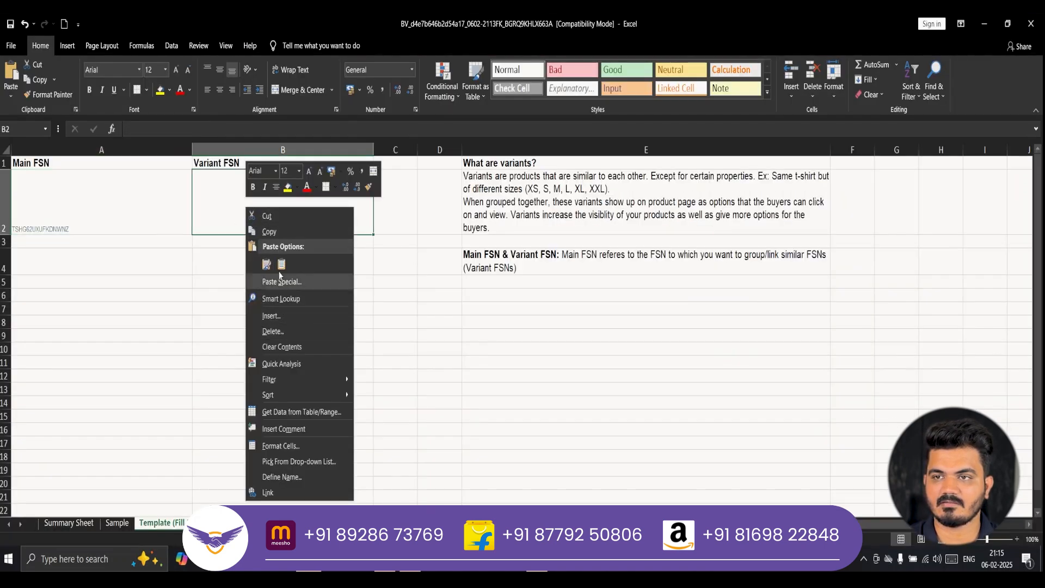
{"action": "left_click", "coordinate": [232, 279]}
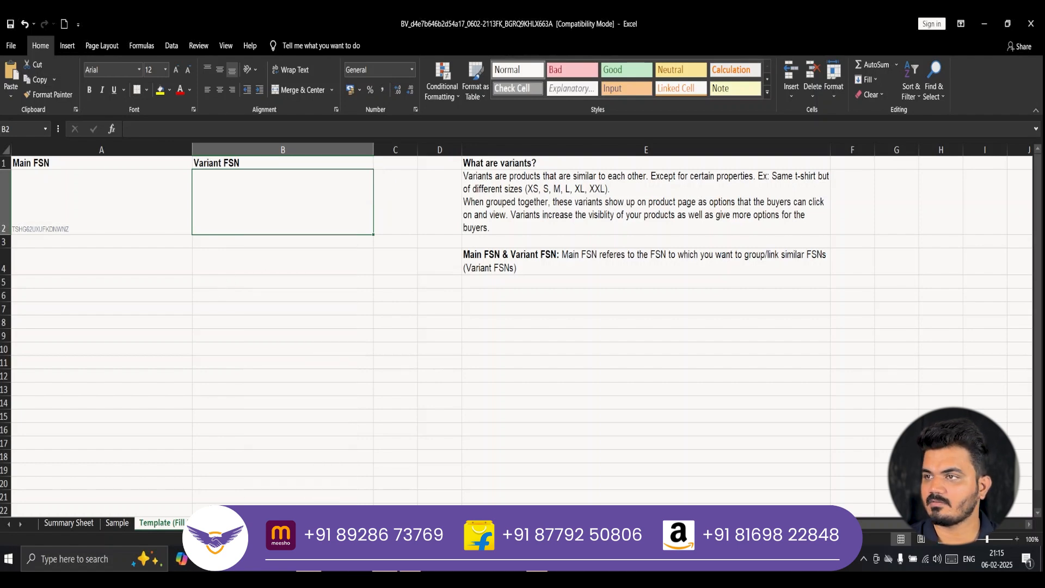
{"action": "key", "text": "alt+Tab"}
{"action": "right_click", "coordinate": [636, 148]}
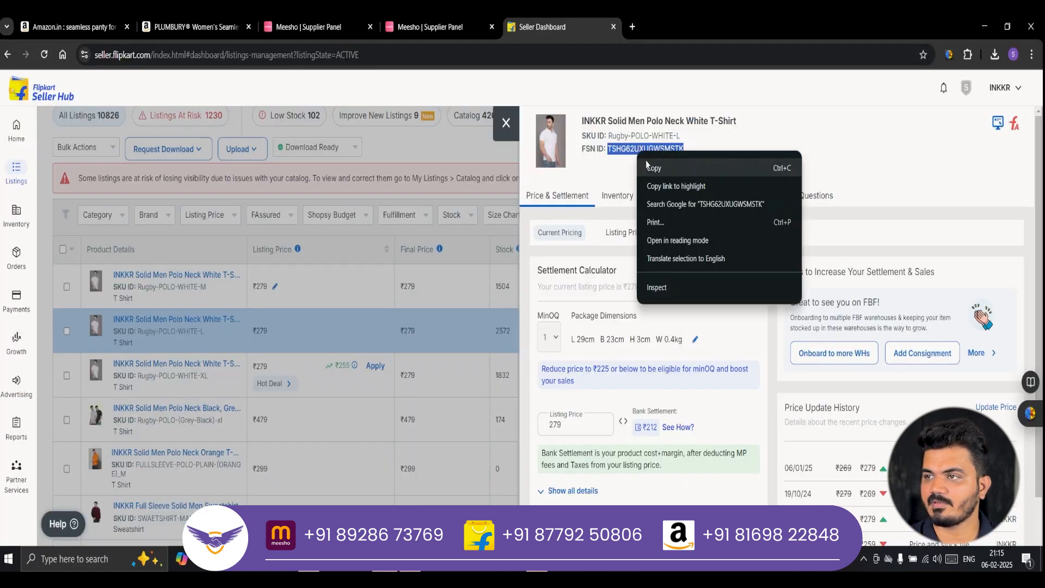
{"action": "left_click", "coordinate": [652, 170]}
{"action": "key", "text": "alt+Tab"}
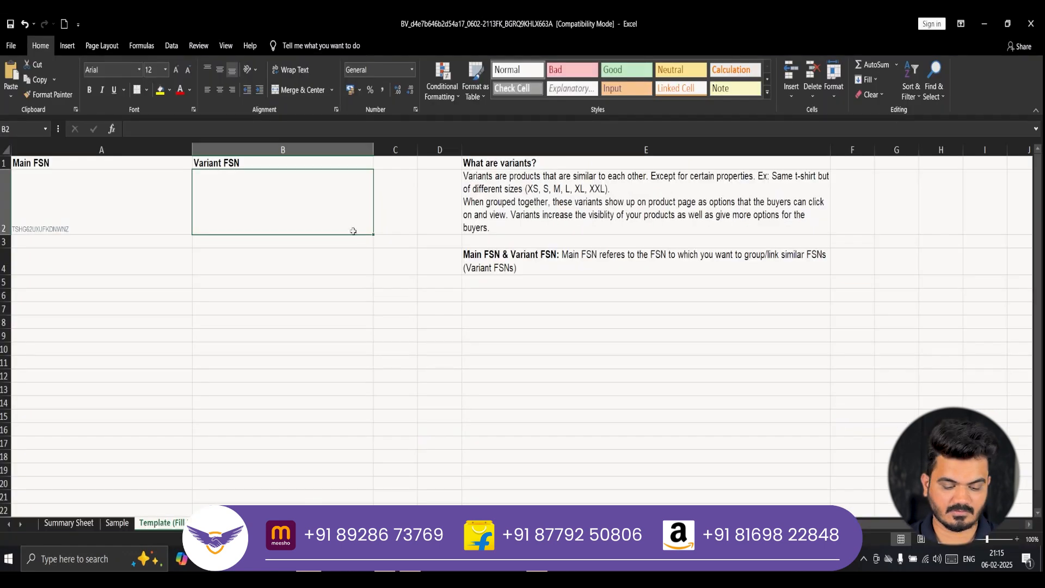
{"action": "key", "text": "ctrl+v"}
{"action": "left_click", "coordinate": [267, 292]}
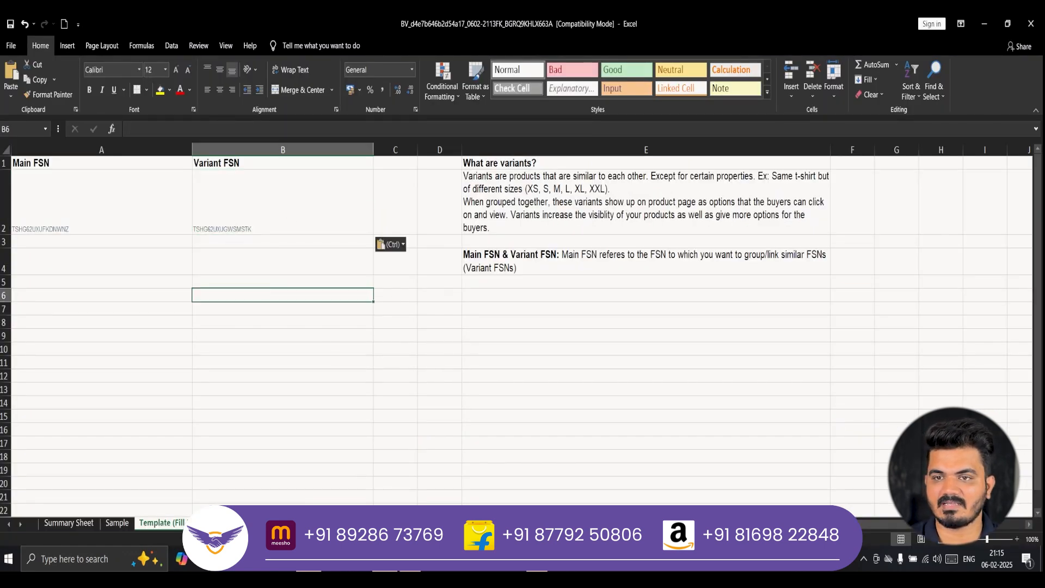
- Switch to Flipkart Seller Hub and copy the FSN ID of the Rugby-POLO-WHITE-XL listing
{"action": "key", "text": "alt+Tab"}
{"action": "left_click", "coordinate": [170, 372]}
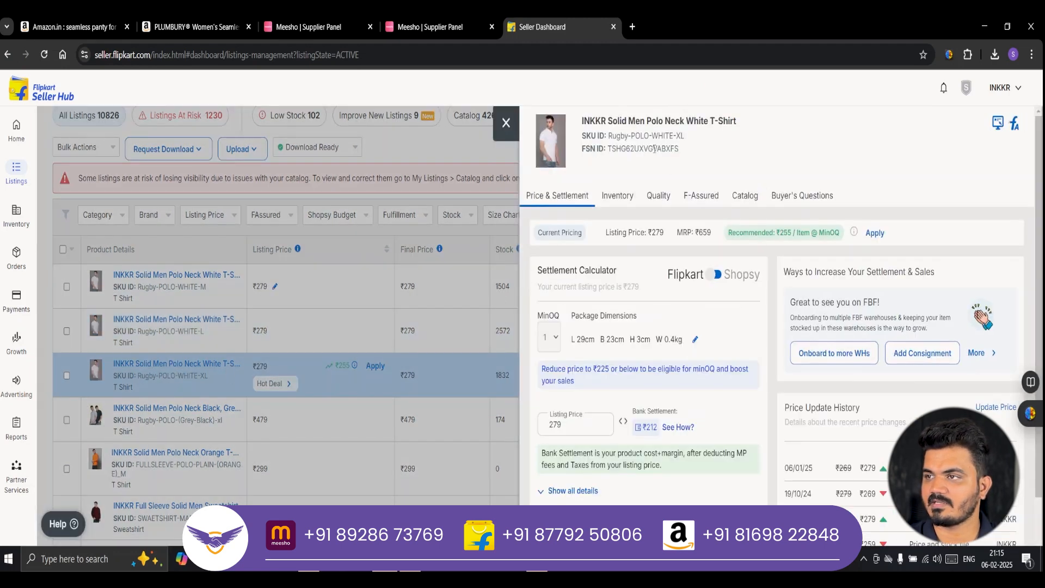
{"action": "double_click", "coordinate": [655, 149]}
{"action": "right_click", "coordinate": [652, 145]}
{"action": "left_click", "coordinate": [671, 166]}
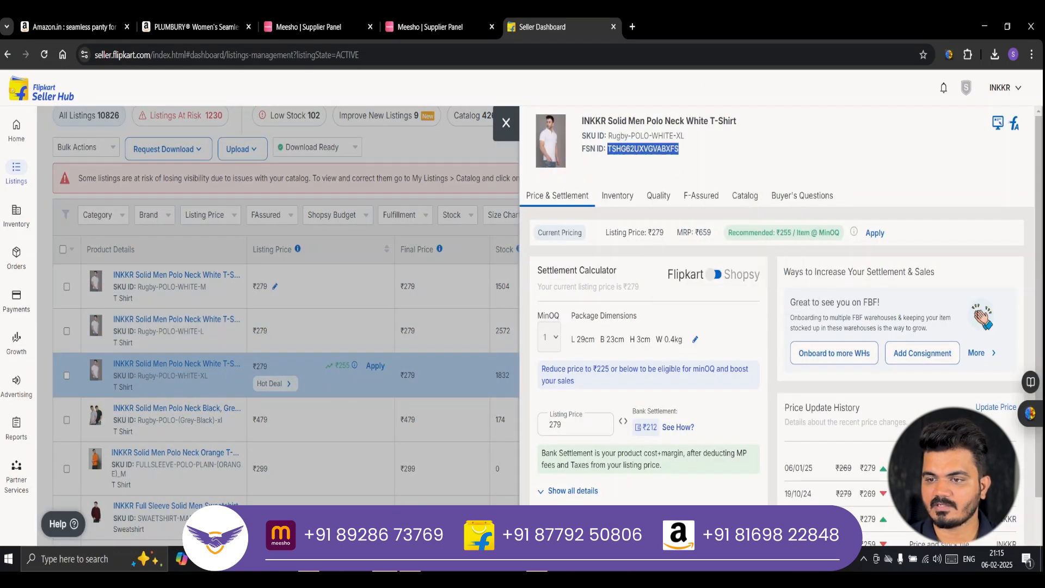
- In the Excel template, paste the size XL FSN, TSHG62UXVGVABXFS, into B3 and fill the Main FSN from A2 down to A3
{"action": "key", "text": "alt+Tab"}
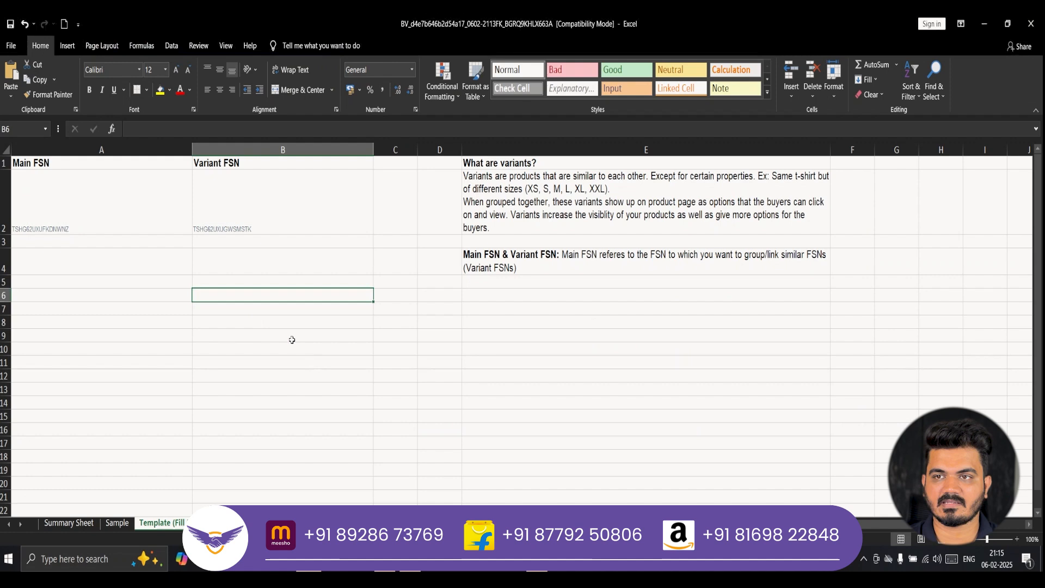
{"action": "left_click", "coordinate": [214, 243]}
{"action": "key", "text": "ctrl+v"}
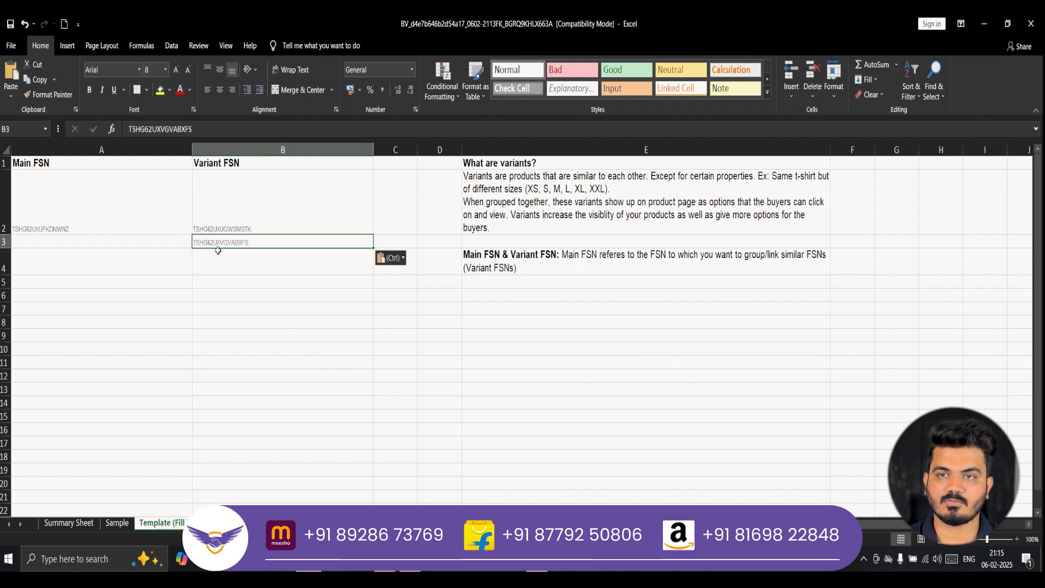
{"action": "left_click", "coordinate": [121, 217]}
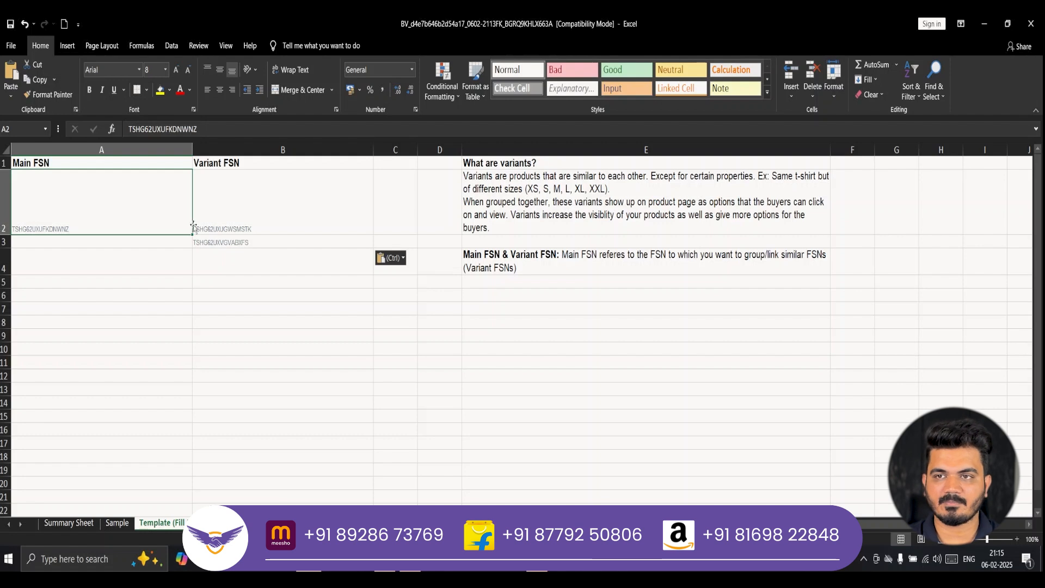
{"action": "left_click_drag", "start_coordinate": [192, 233], "coordinate": [191, 246]}
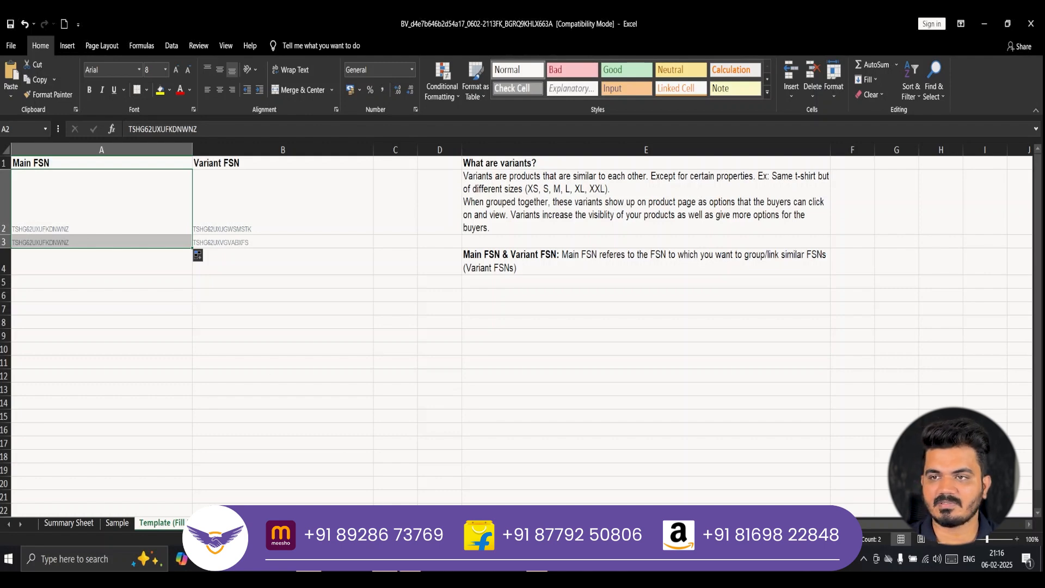
- Switch to Flipkart Seller Hub, close the listing details and open the Upload options for listings
{"action": "key", "text": "alt+Tab"}
{"action": "left_click", "coordinate": [506, 122]}
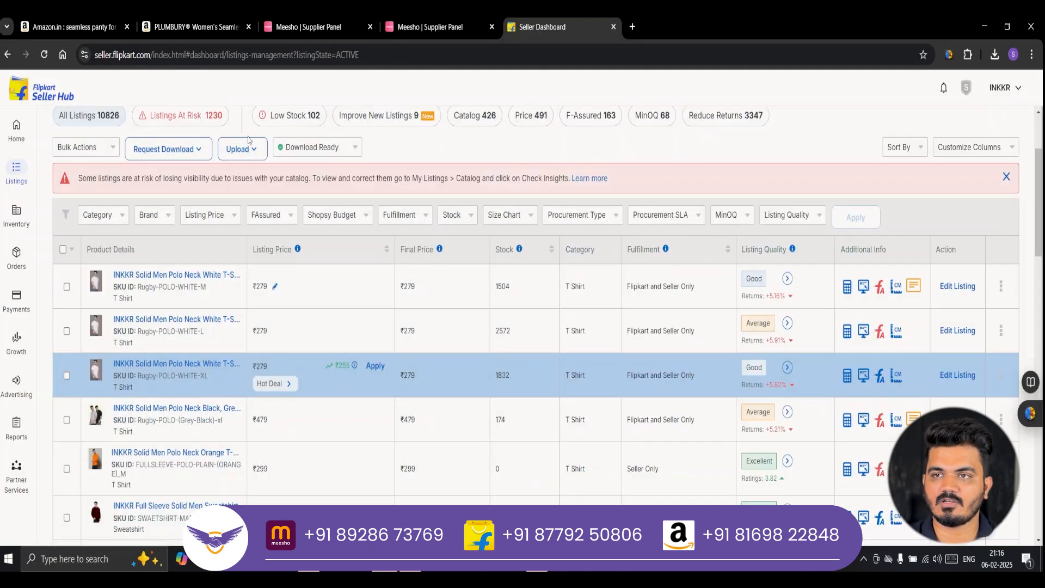
{"action": "left_click", "coordinate": [248, 151]}
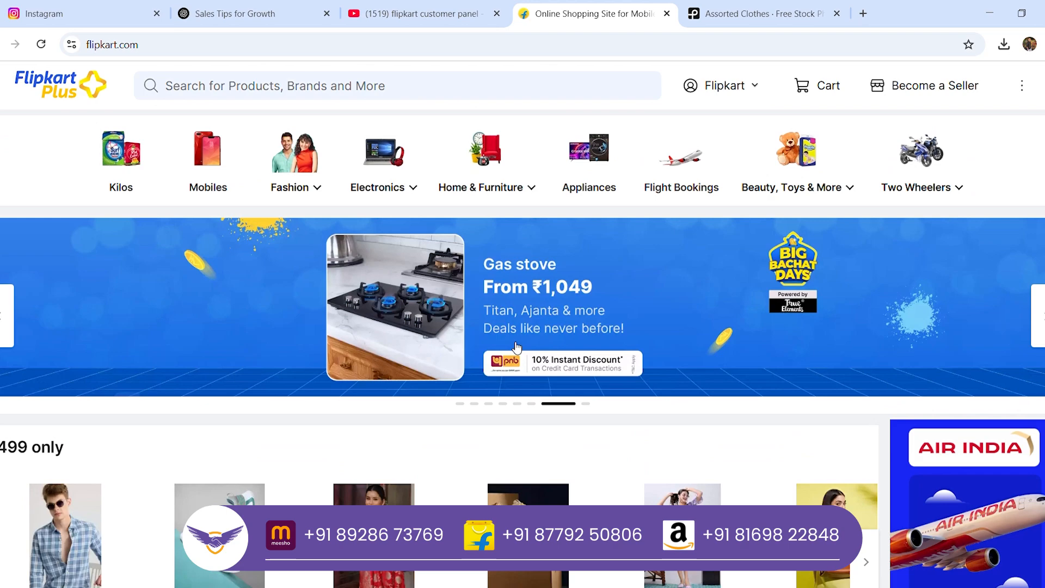
{"action": "scroll", "coordinate": [517, 348], "scroll_direction": "down", "scroll_amount": 4}
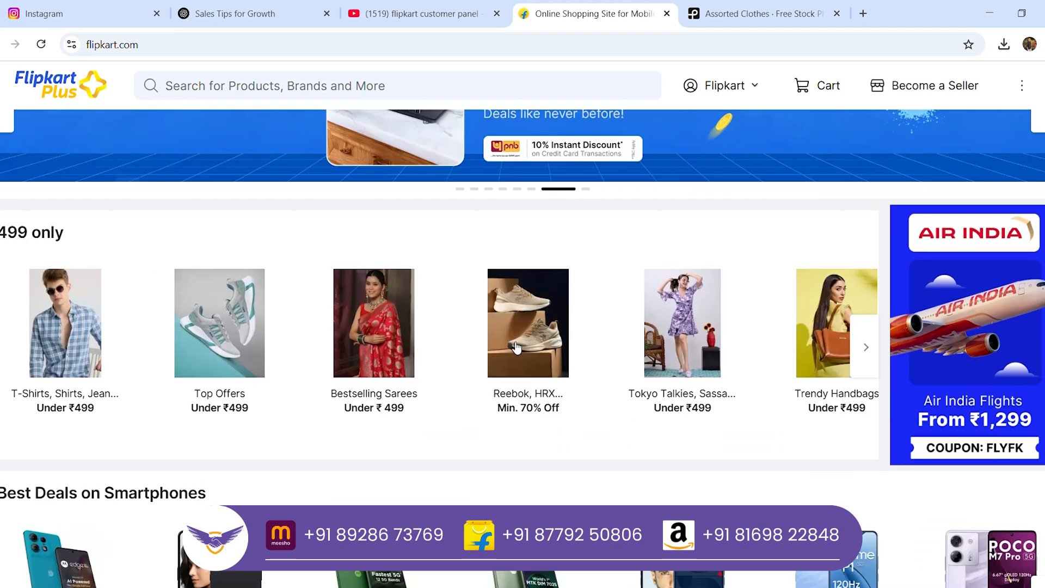
{"action": "scroll", "coordinate": [517, 347], "scroll_direction": "down", "scroll_amount": 20}
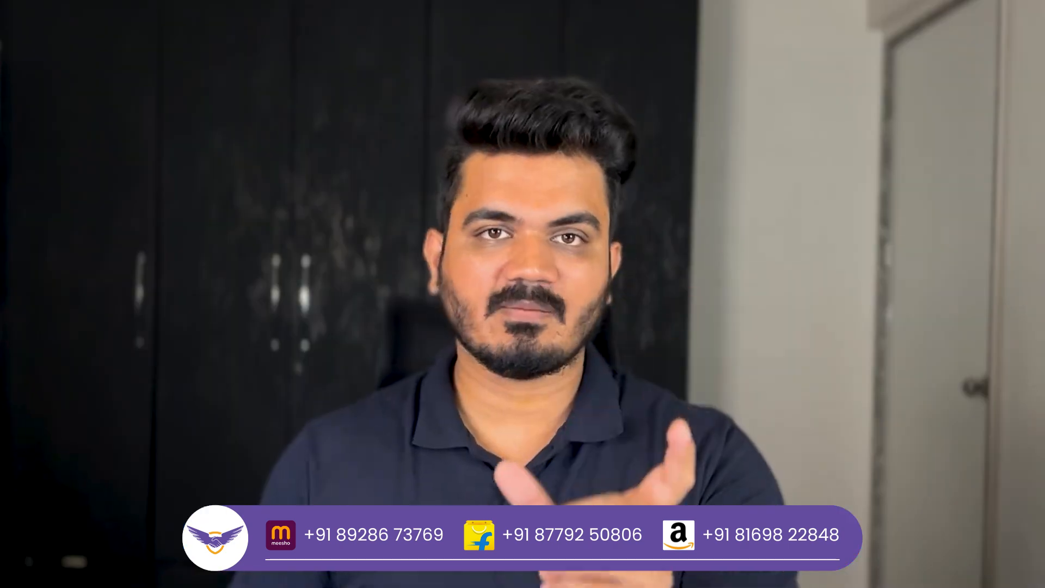